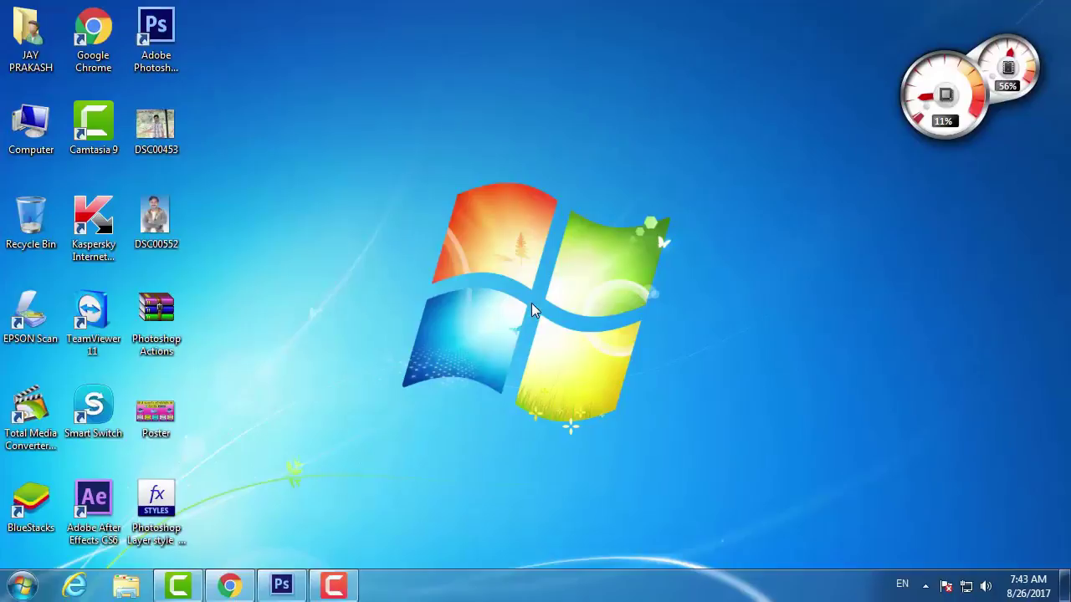
# - Extract the Photoshop Actions archive onto the desktop, revealing its five ATN action files
pyautogui.click(164, 345)
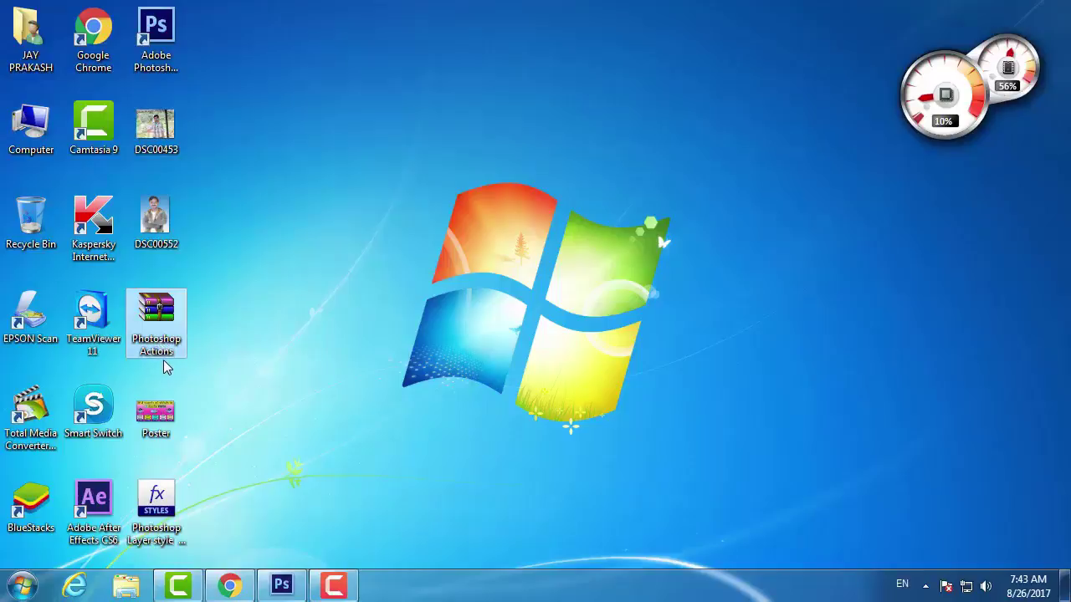
pyautogui.rightClick(163, 359)
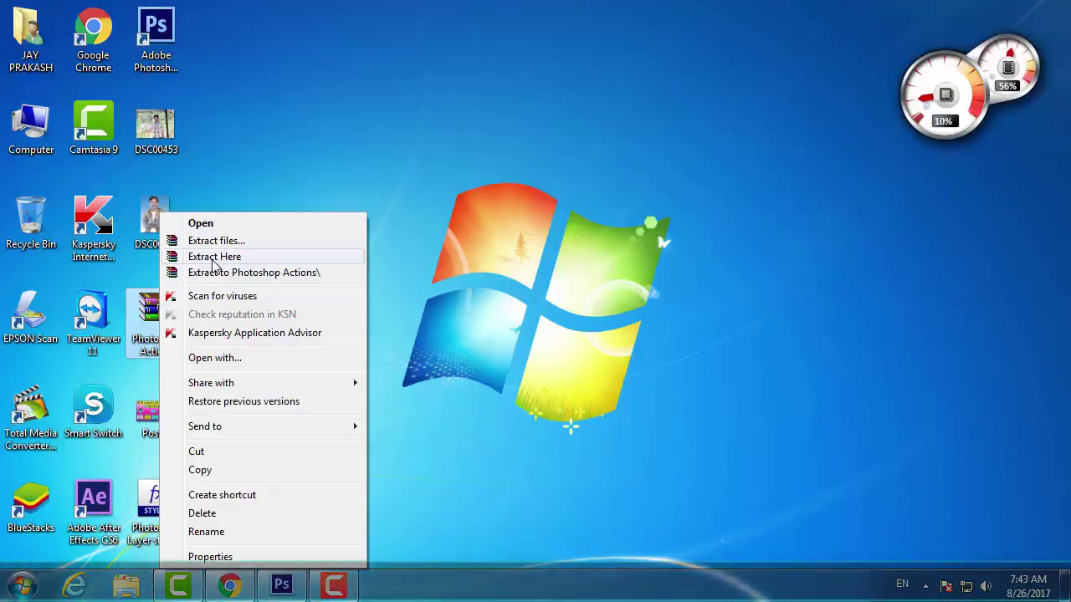
pyautogui.click(214, 257)
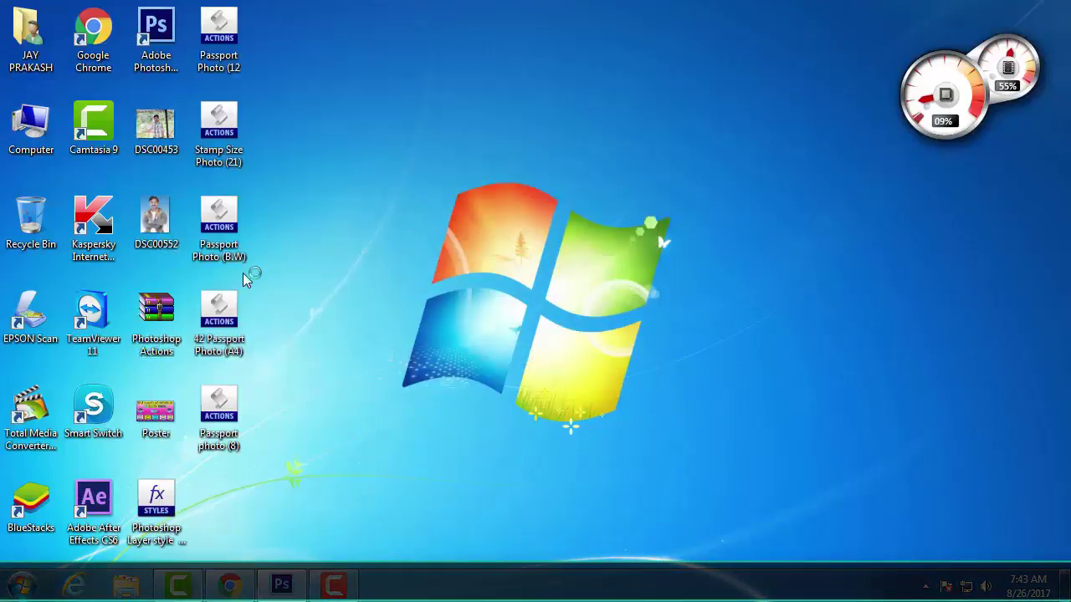
pyautogui.moveTo(266, 37); pyautogui.dragTo(193, 447)
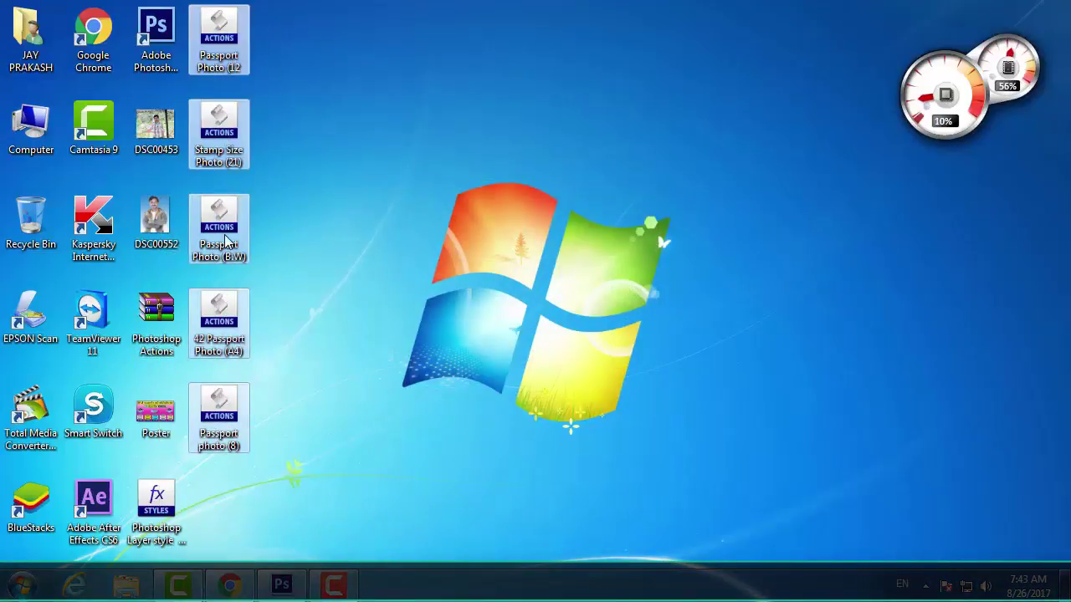
pyautogui.click(284, 263)
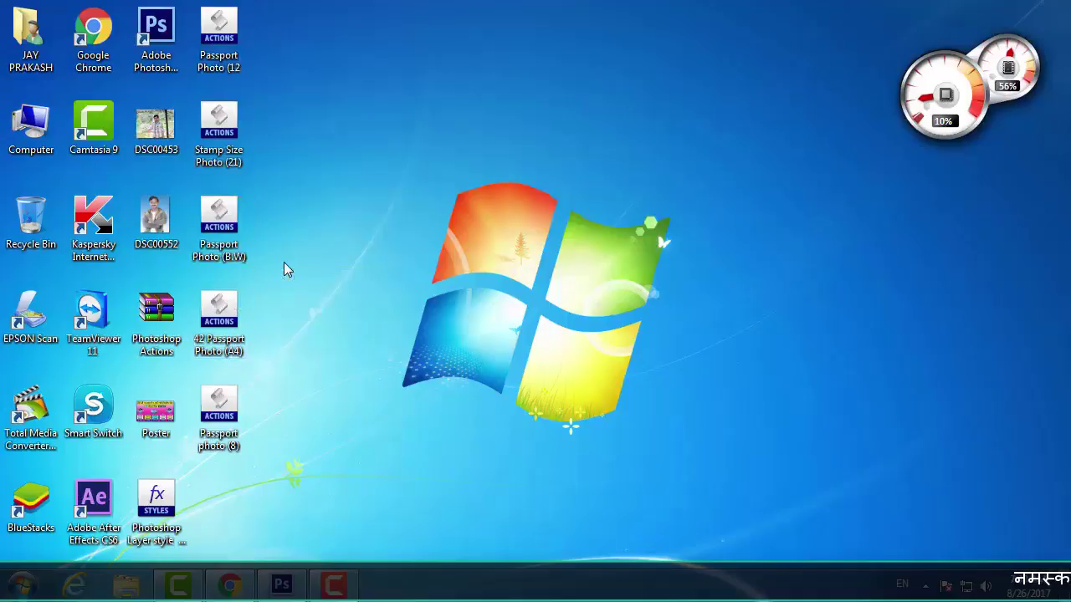
# - Load the Passport Photo (B.W) and 42 Passport Photo (A4) action sets into Photoshop
pyautogui.doubleClick(219, 244)
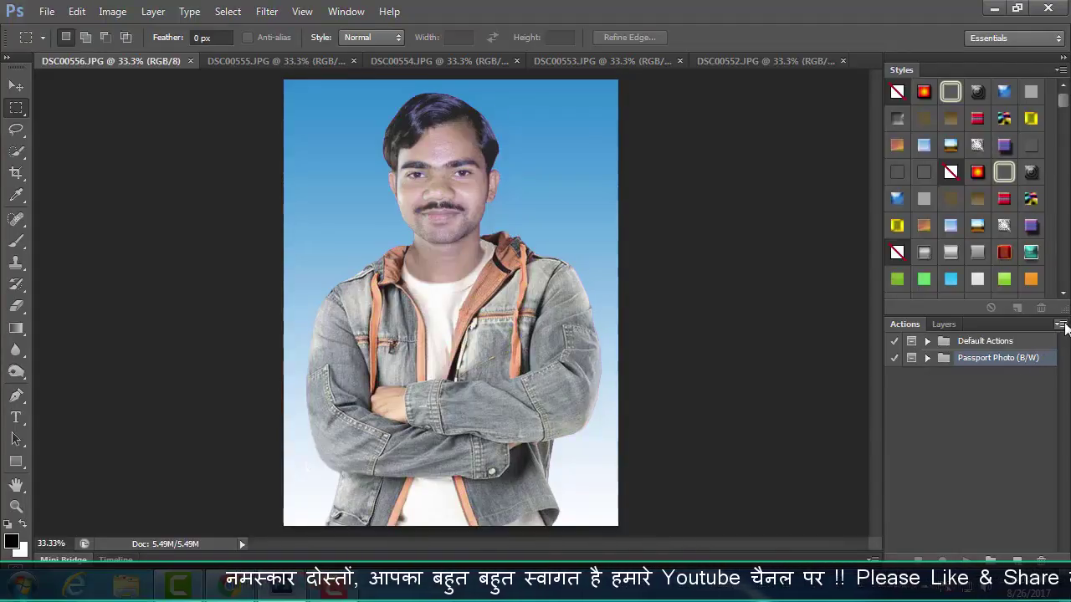
pyautogui.click(1061, 326)
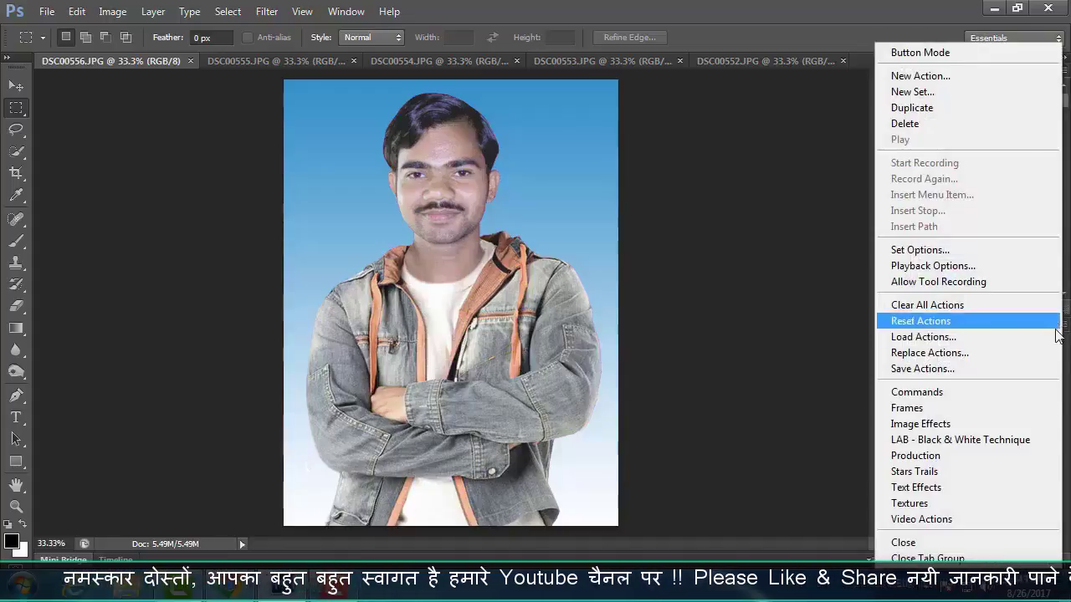
pyautogui.click(929, 338)
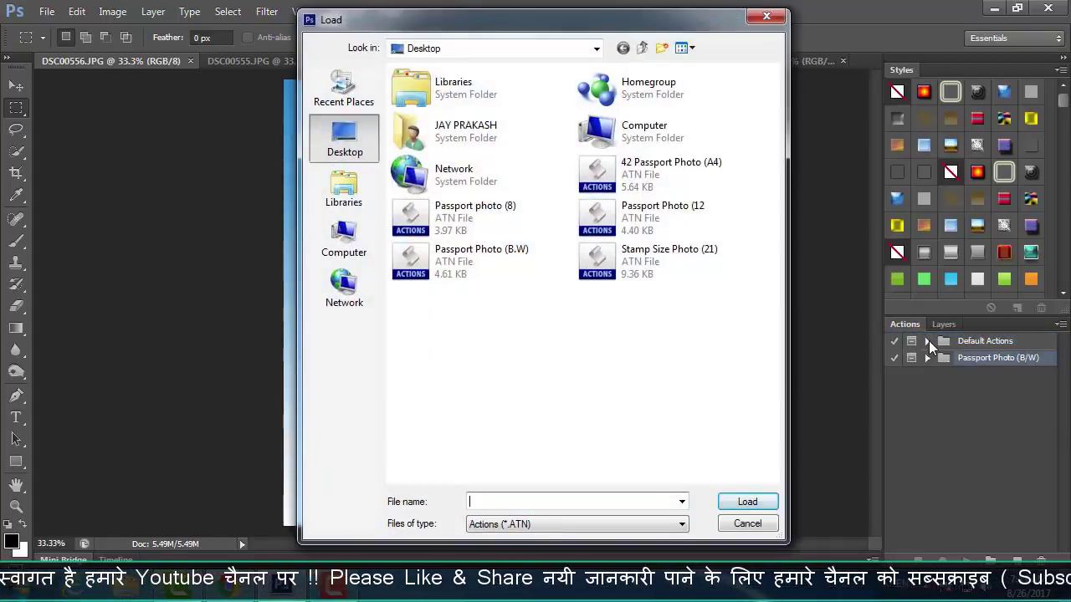
pyautogui.click(638, 191)
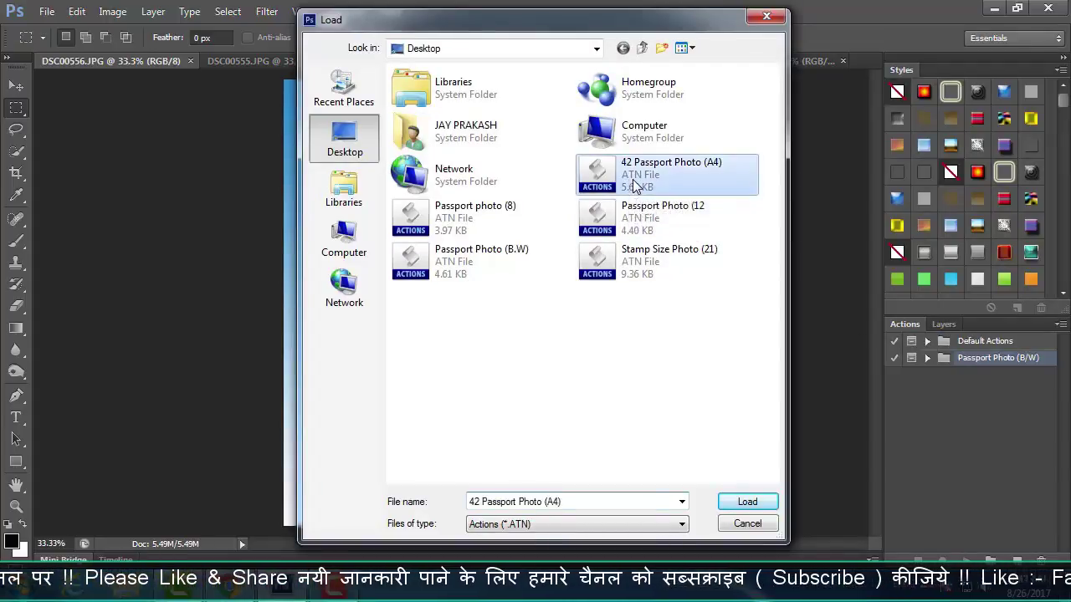
pyautogui.click(747, 502)
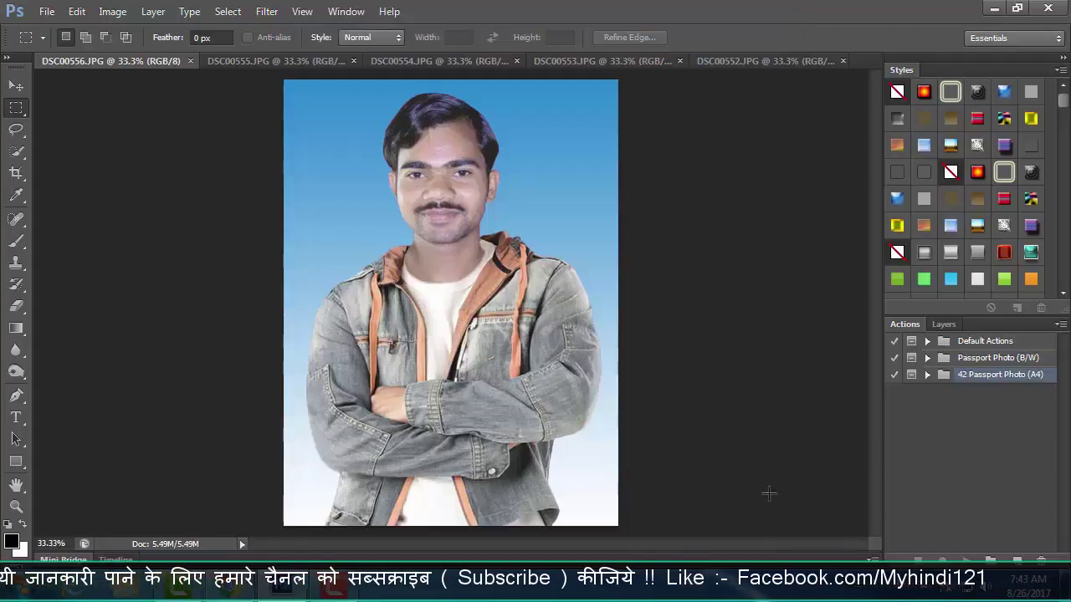
# - Load the Passport Photo (12.Pc) and Stamp Size Photo (21) action sets
pyautogui.click(1060, 323)
pyautogui.click(1004, 339)
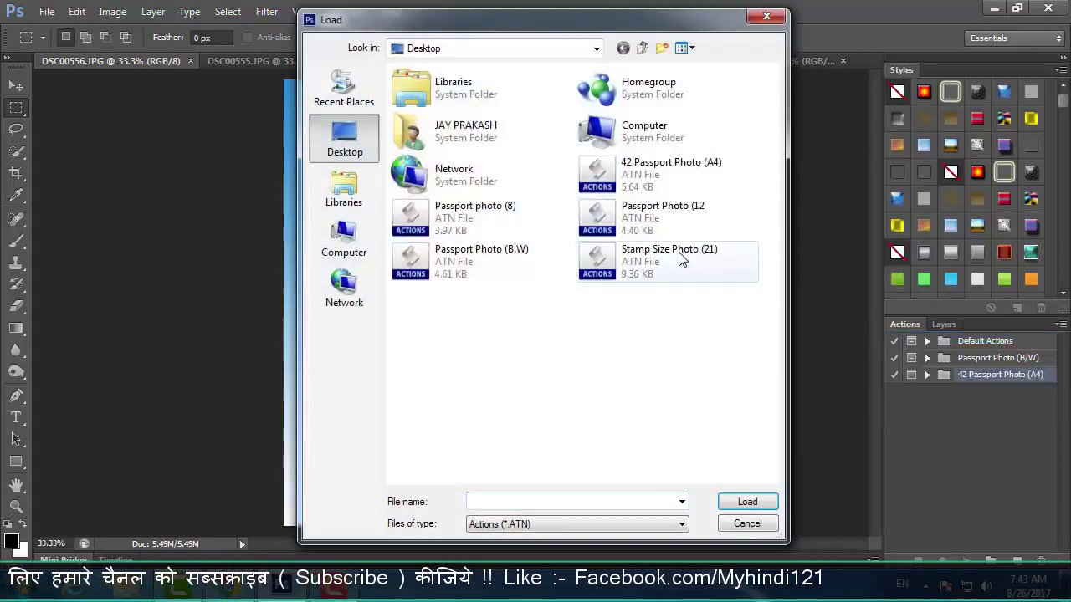
pyautogui.click(661, 216)
pyautogui.click(753, 504)
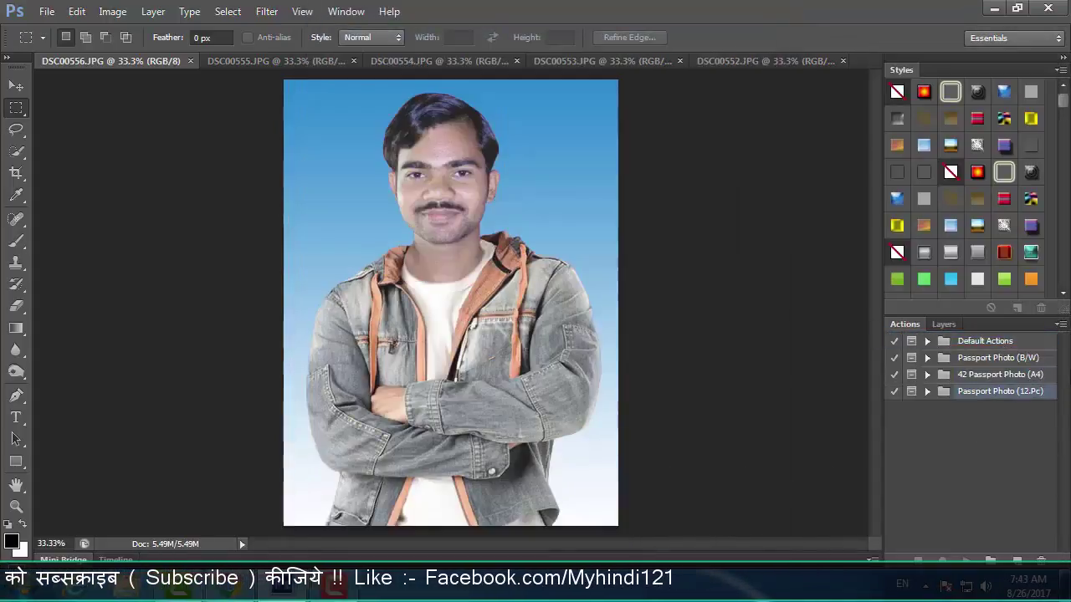
pyautogui.click(1060, 323)
pyautogui.click(989, 337)
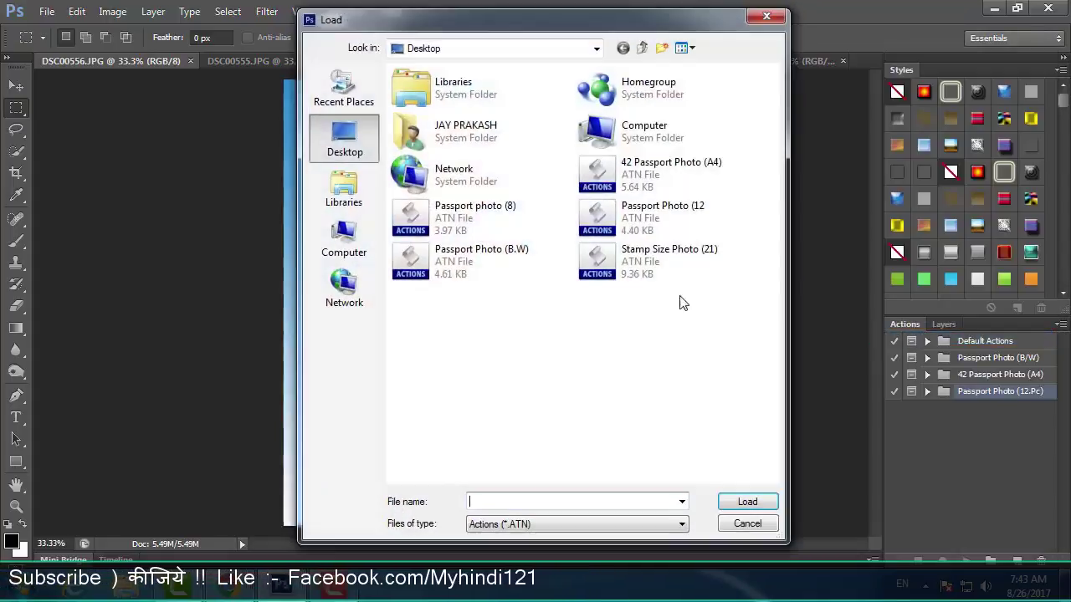
pyautogui.click(660, 264)
pyautogui.click(770, 504)
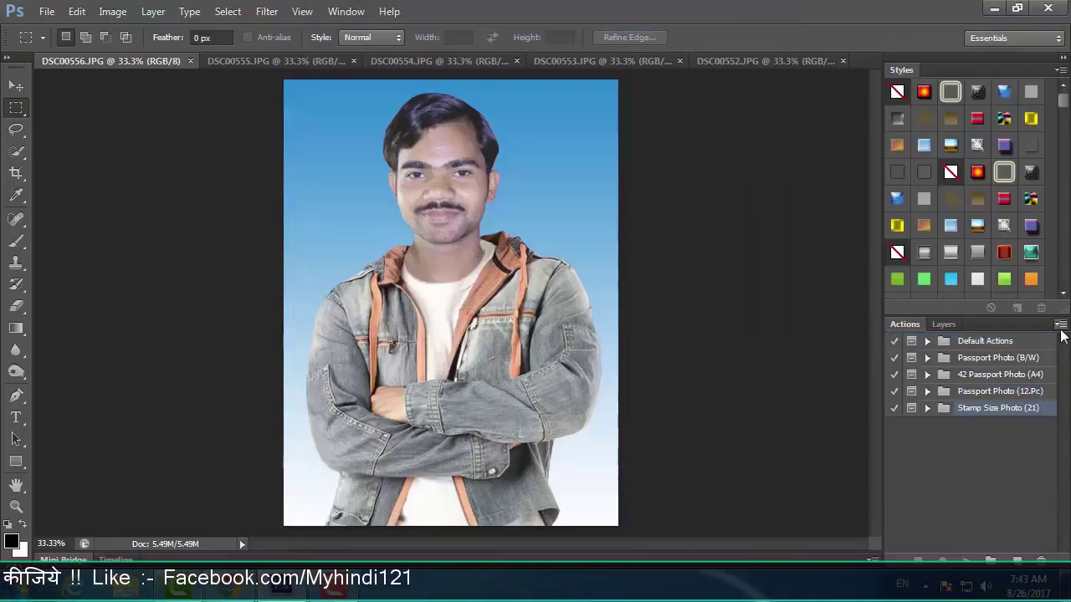
# - Load the Passport photo (8) action set
pyautogui.click(1060, 326)
pyautogui.click(984, 340)
pyautogui.click(433, 211)
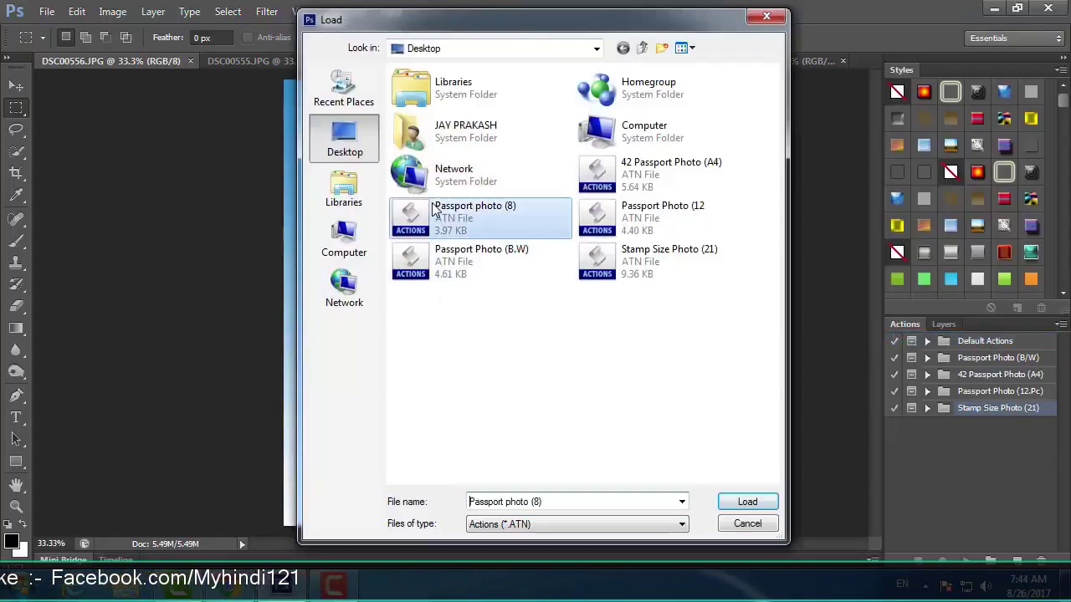
pyautogui.click(753, 505)
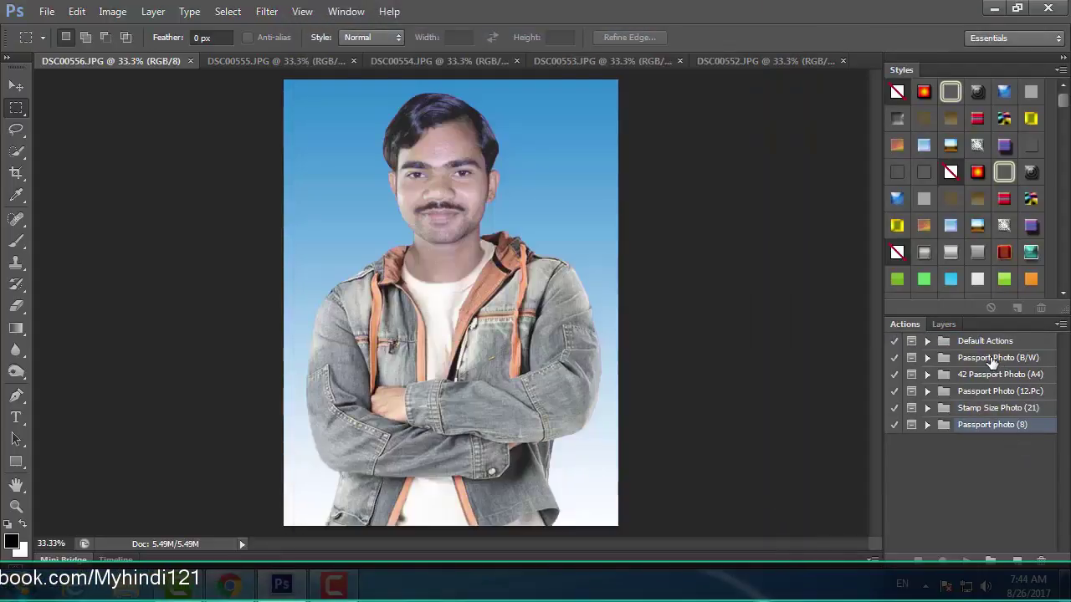
# - Expand all five action sets in the Actions panel to show their actions
pyautogui.click(927, 358)
pyautogui.click(927, 390)
pyautogui.click(927, 424)
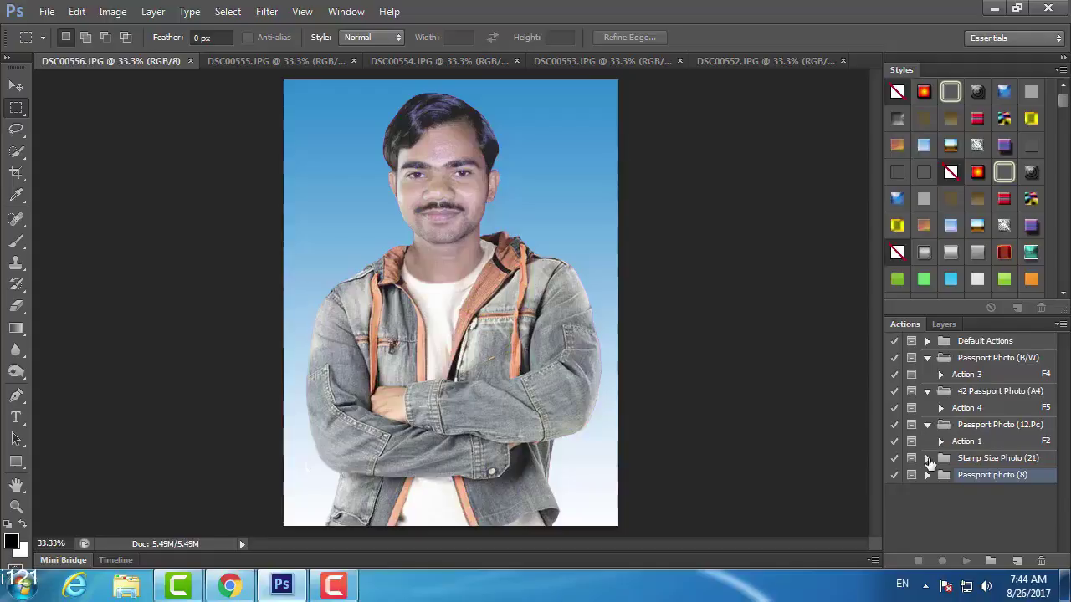
pyautogui.click(927, 458)
pyautogui.click(927, 491)
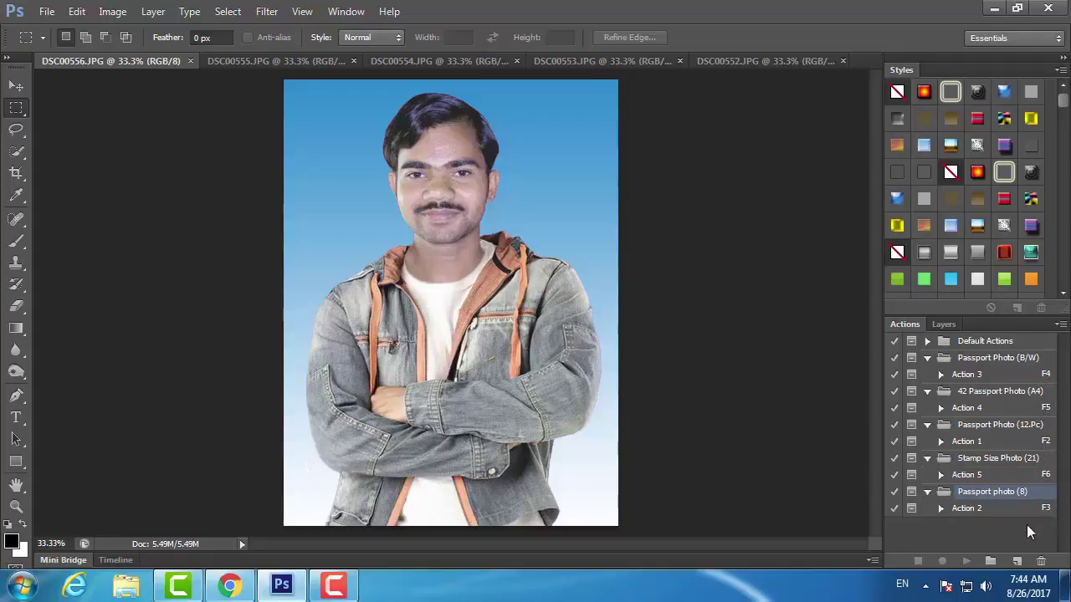
pyautogui.click(1029, 532)
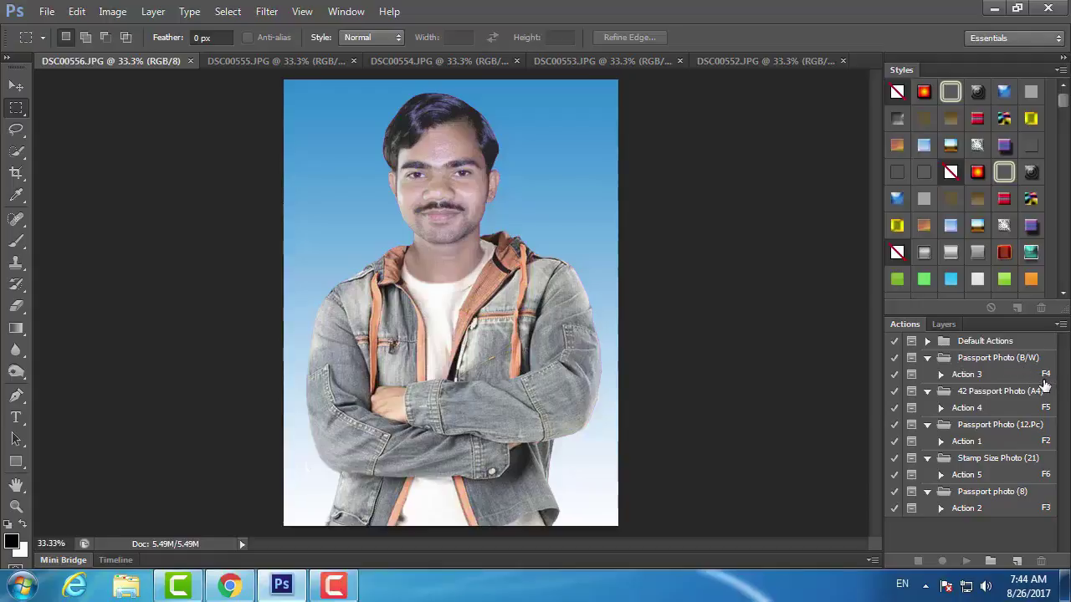
# - Run the B/W passport action (F4) on DSC00556, crop to the face, and discard the sheet
pyautogui.press('F4')
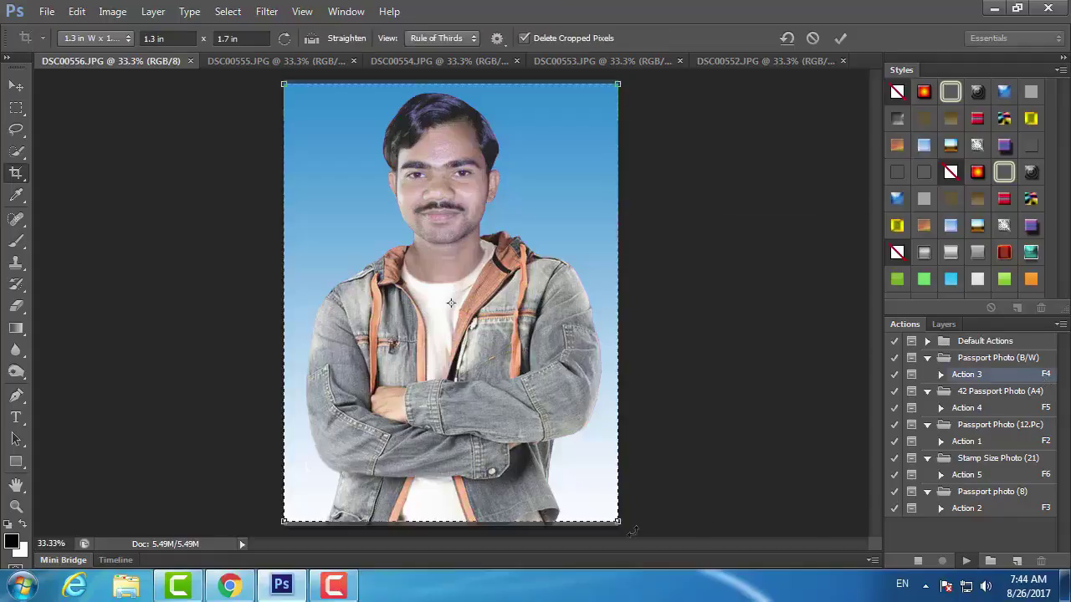
pyautogui.moveTo(623, 525); pyautogui.dragTo(433, 281)
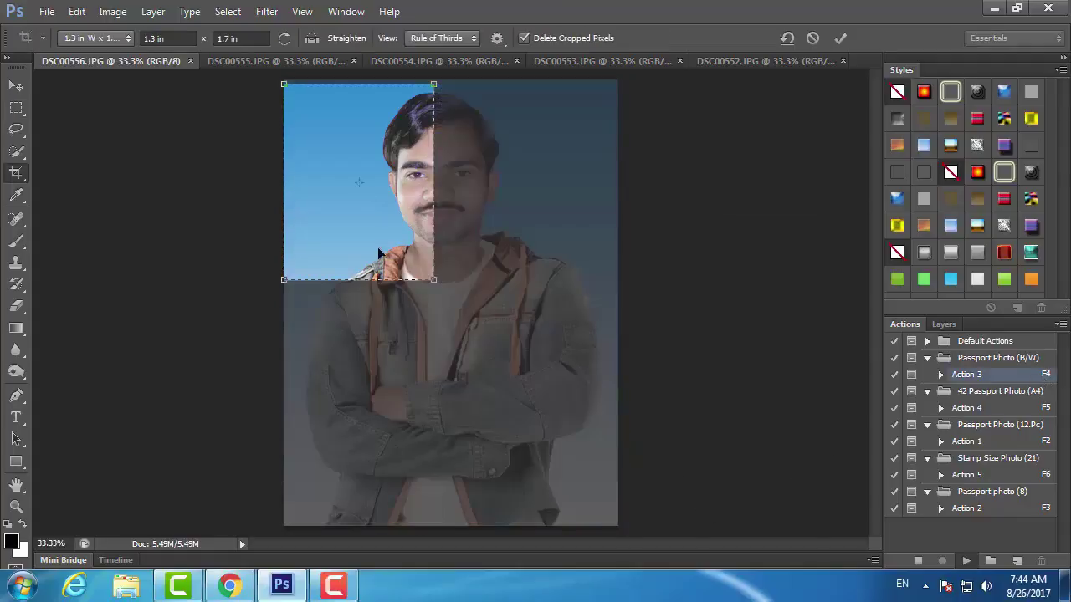
pyautogui.moveTo(383, 254)
pyautogui.mouseDown()
pyautogui.moveTo(450, 269)
pyautogui.moveTo(461, 256)
pyautogui.mouseUp()
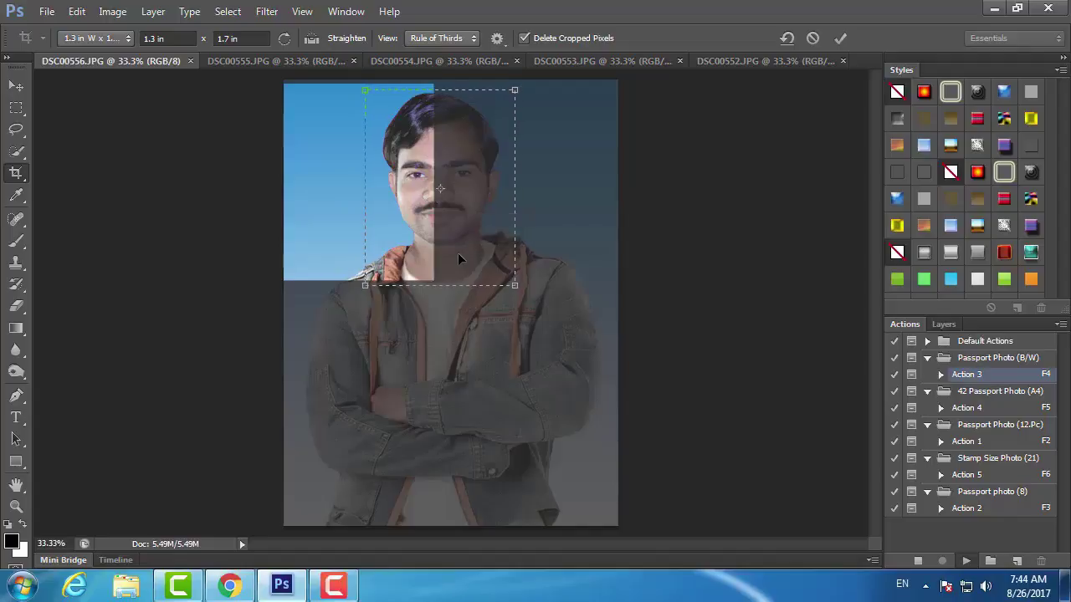
pyautogui.press('Return')
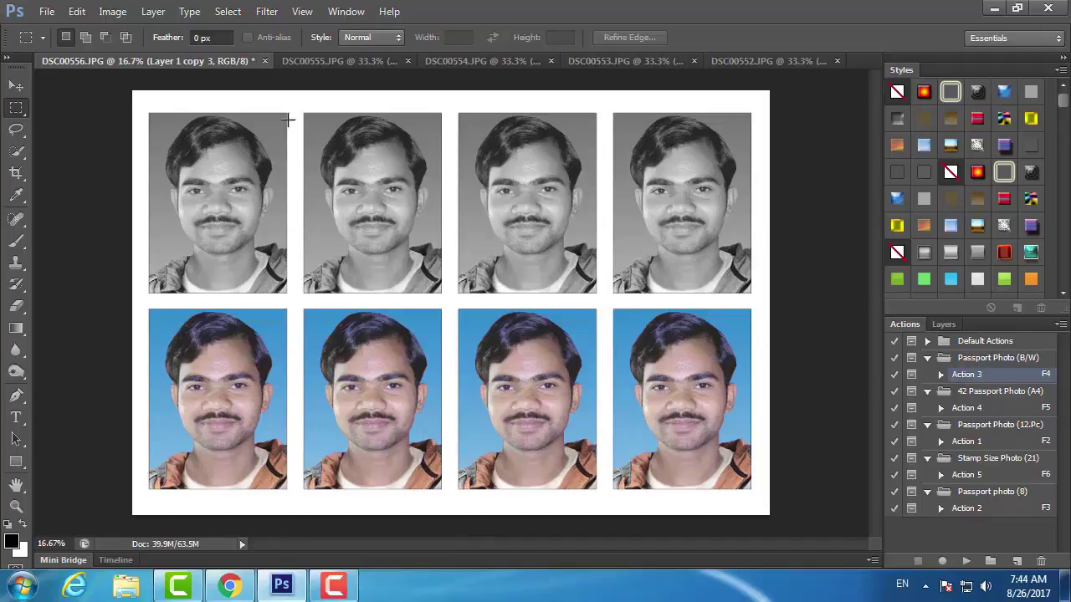
pyautogui.click(264, 61)
pyautogui.click(586, 236)
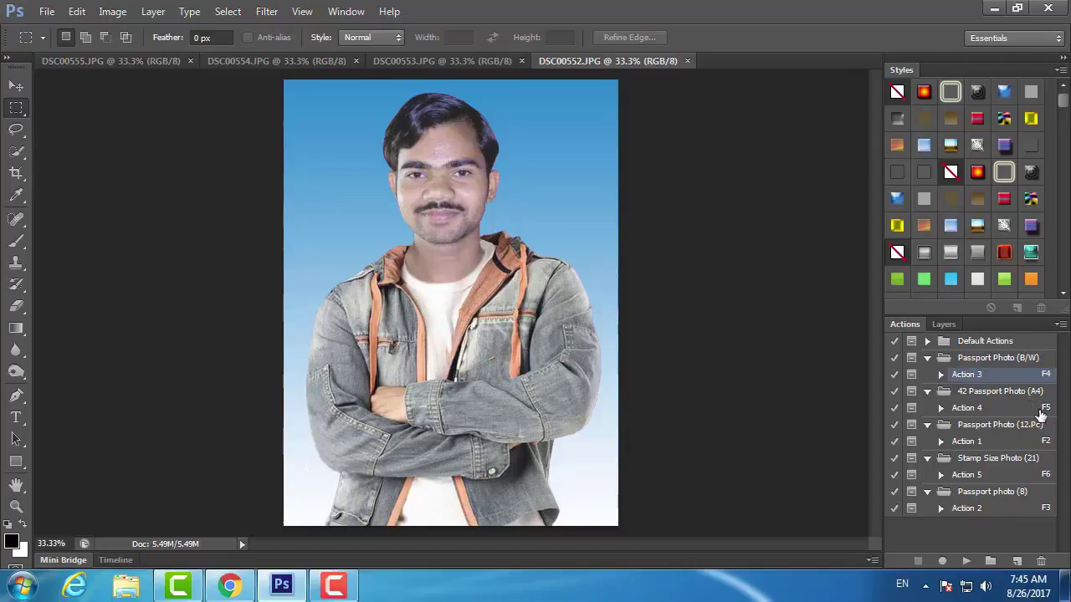
# - Run the 42 Passport Photo (A4) action (F5) on DSC00552, crop to the face, discard the result
pyautogui.press('F5')
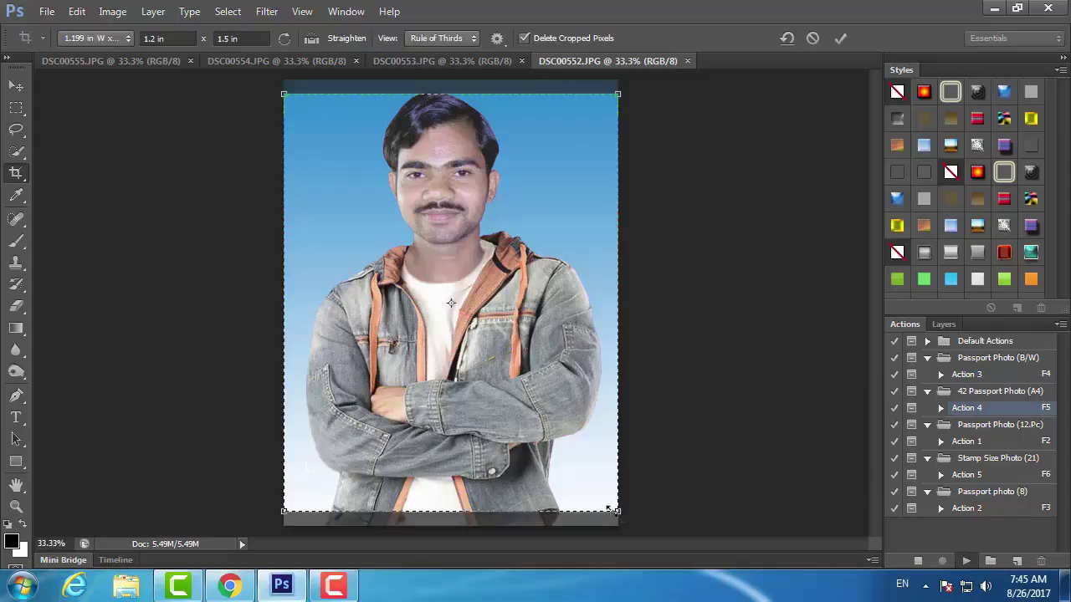
pyautogui.moveTo(611, 510); pyautogui.dragTo(485, 343)
pyautogui.moveTo(419, 316); pyautogui.dragTo(480, 314)
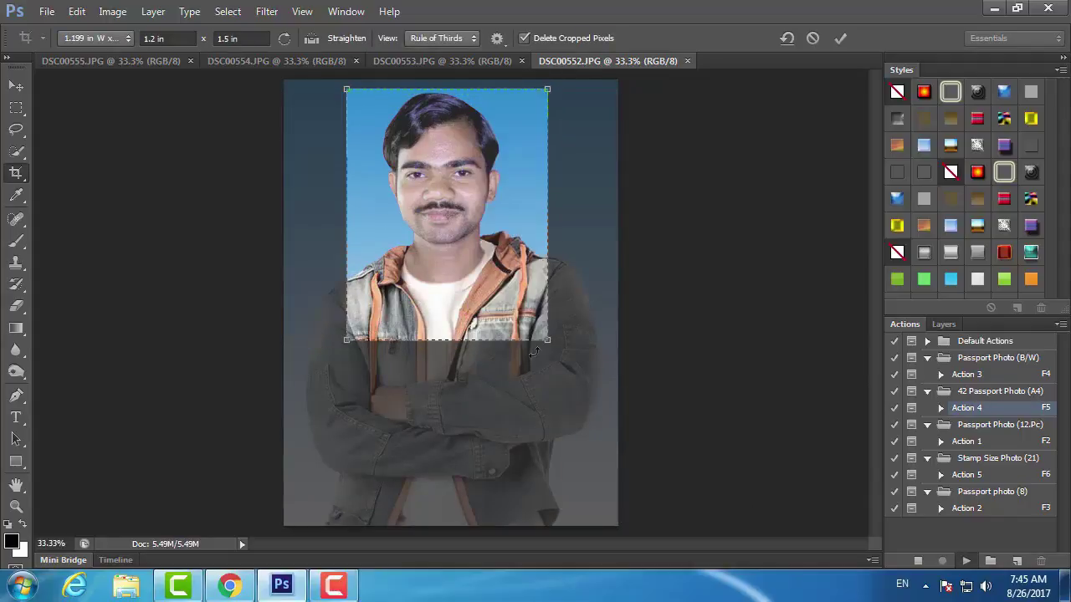
pyautogui.press('Return')
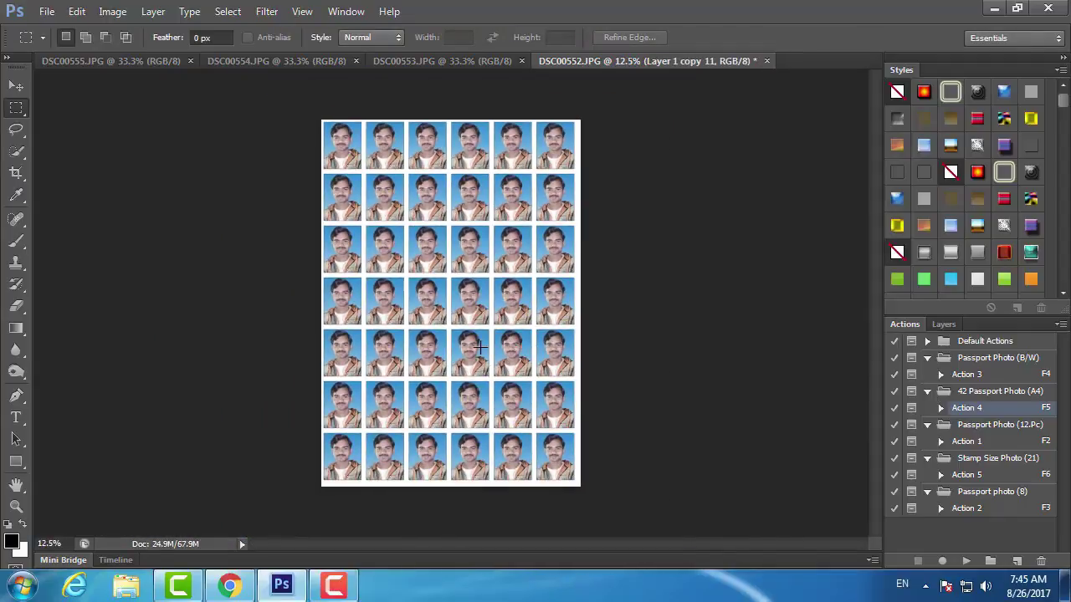
pyautogui.click(767, 62)
pyautogui.click(576, 232)
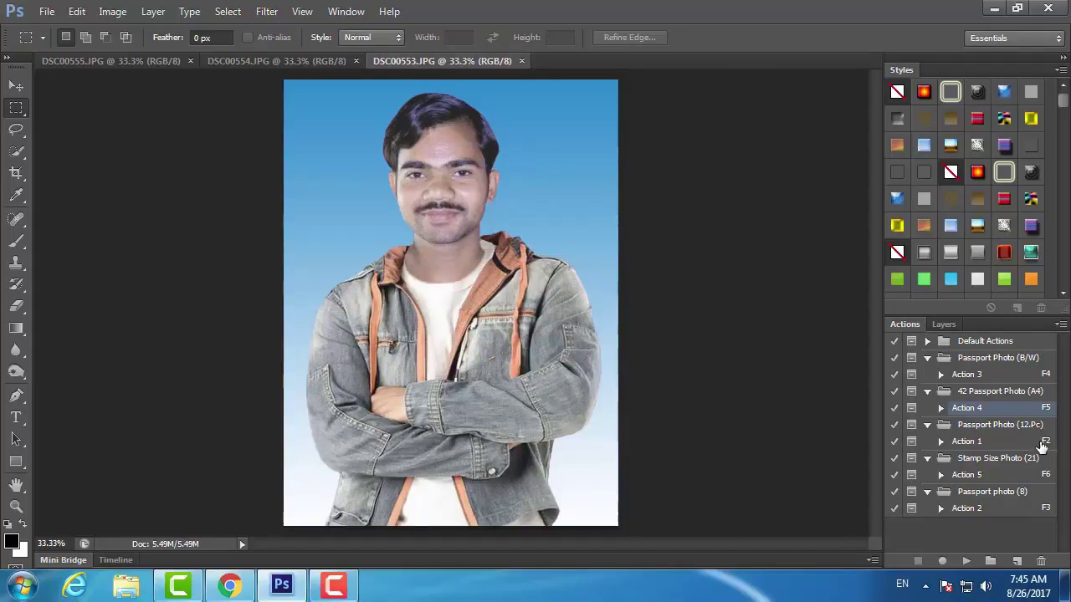
# - Run the Passport Photo (12.Pc) action (F2) on DSC00553, crop to the face, discard the sheet
pyautogui.press('F2')
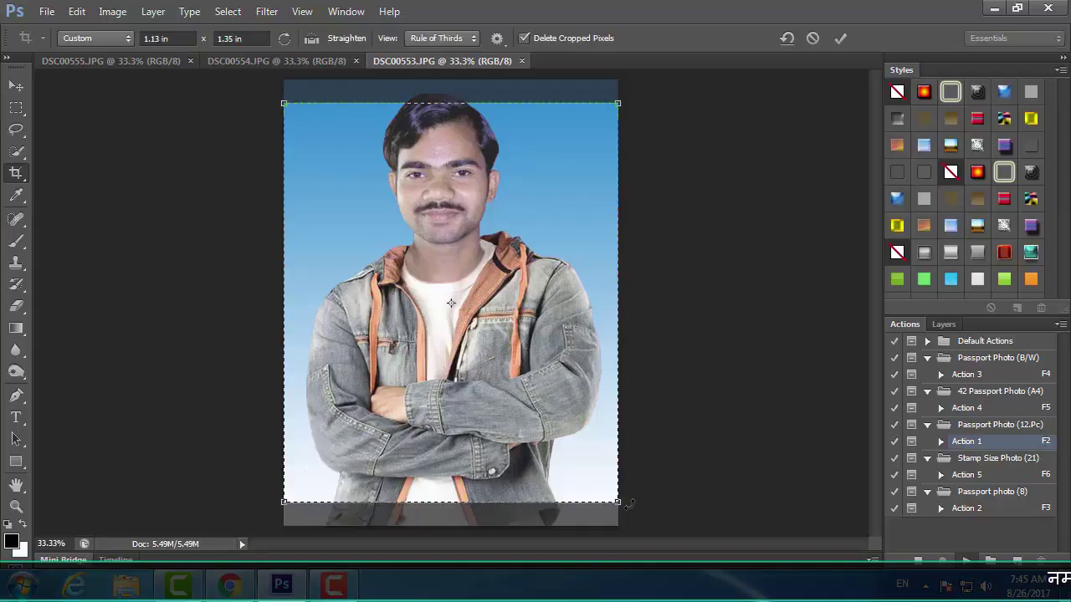
pyautogui.moveTo(617, 502); pyautogui.dragTo(514, 334)
pyautogui.moveTo(416, 328); pyautogui.dragTo(439, 308)
pyautogui.press('Return')
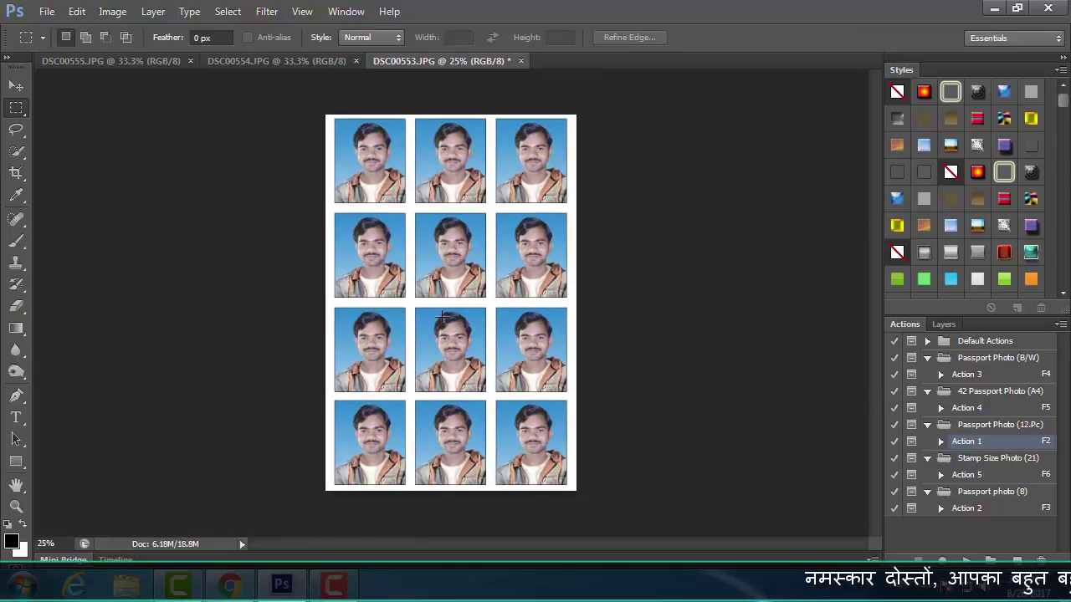
pyautogui.click(520, 60)
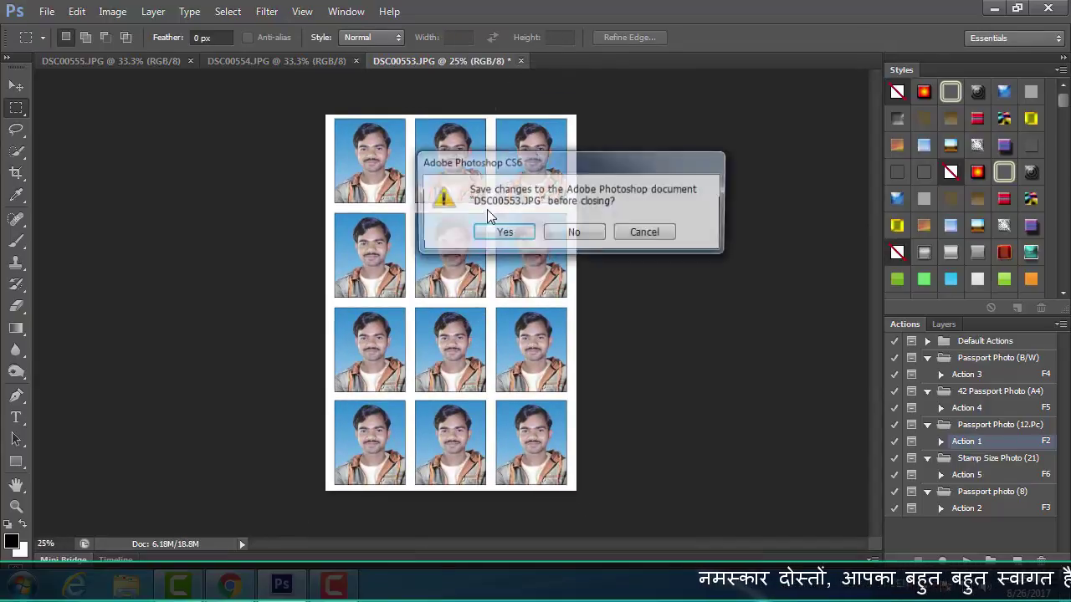
pyautogui.click(576, 234)
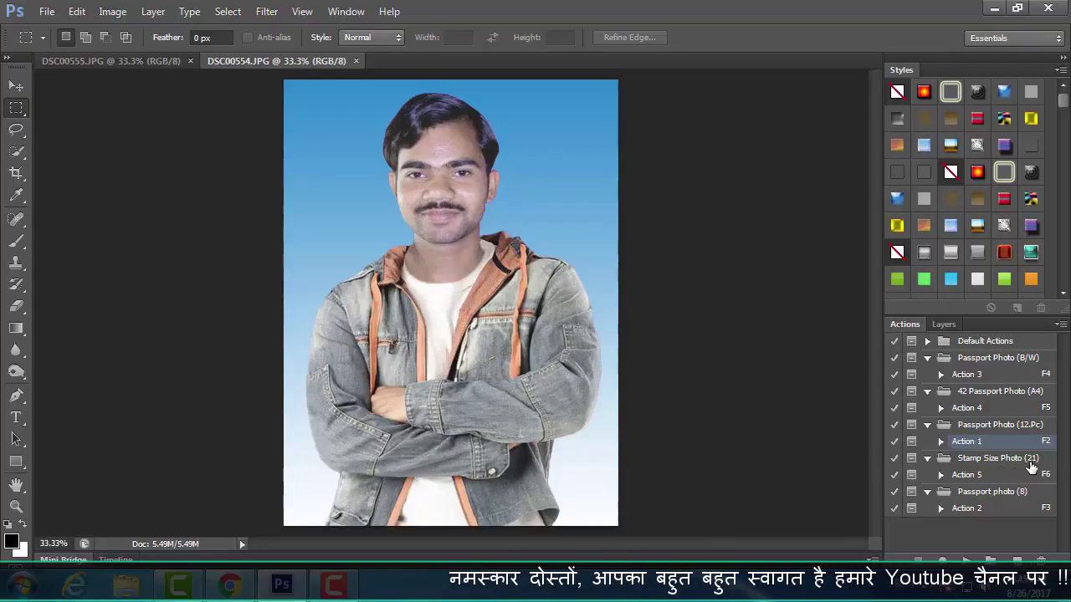
# - Run the Stamp Size Photo (21) action (F6) on DSC00554, crop to head and shoulders, discard it
pyautogui.press('F6')
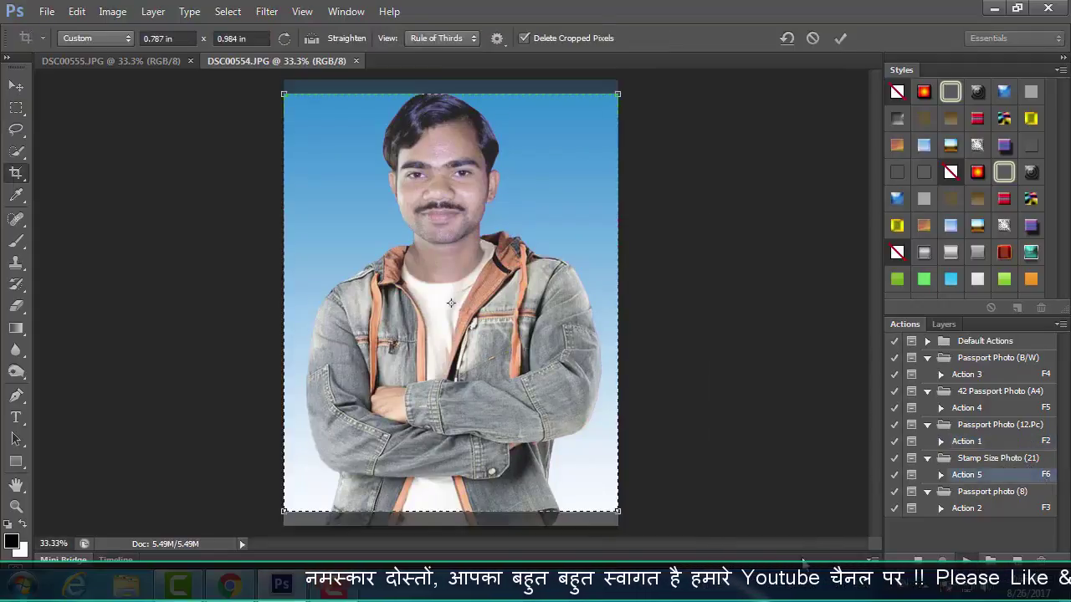
pyautogui.moveTo(618, 510)
pyautogui.mouseDown()
pyautogui.moveTo(486, 322)
pyautogui.moveTo(503, 324)
pyautogui.mouseUp()
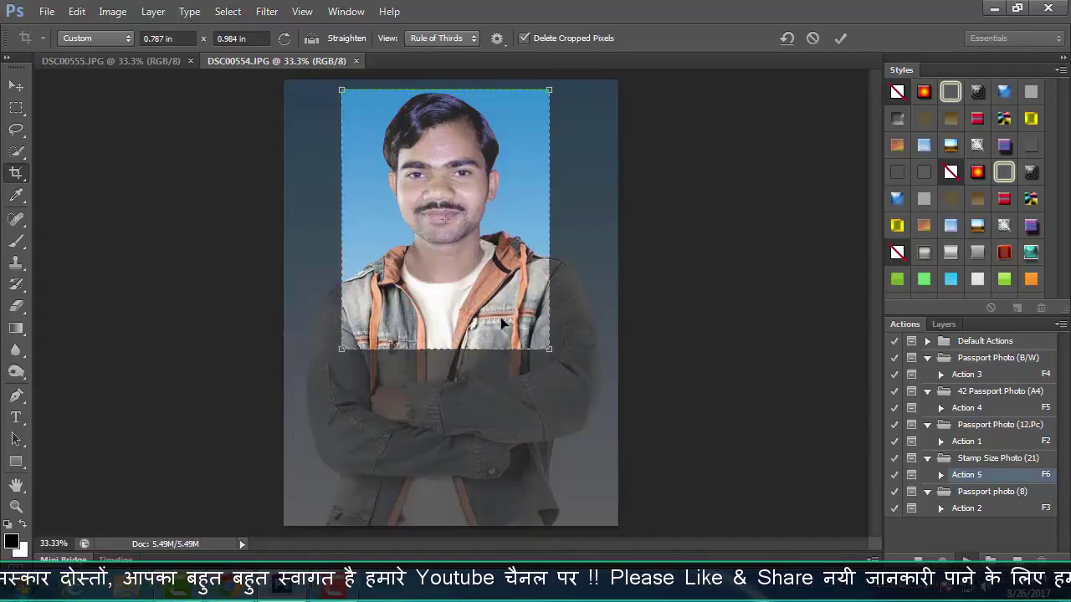
pyautogui.press('Return')
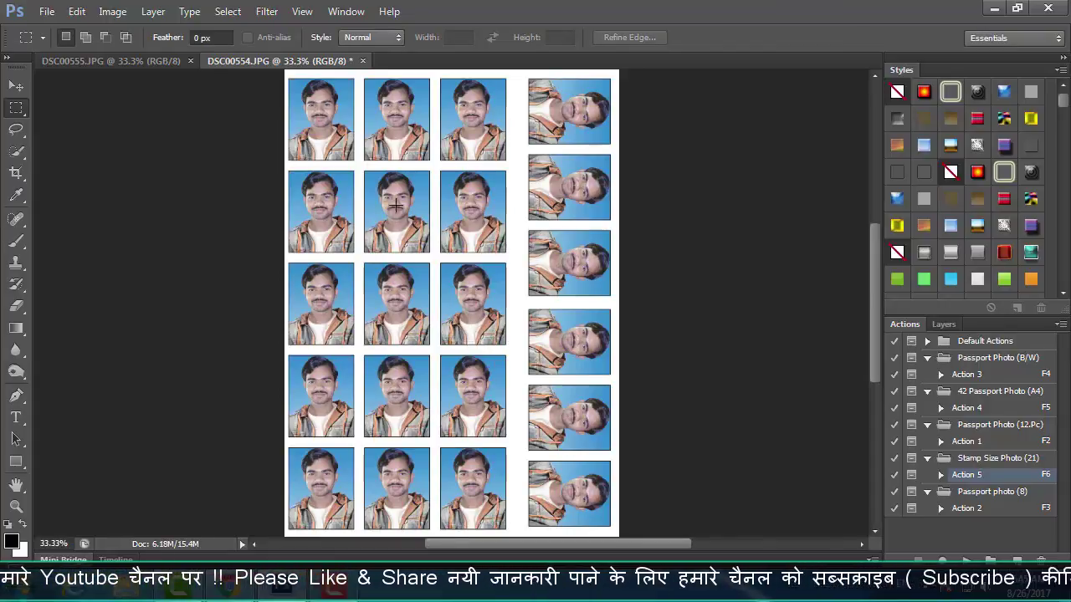
pyautogui.click(362, 61)
pyautogui.click(575, 232)
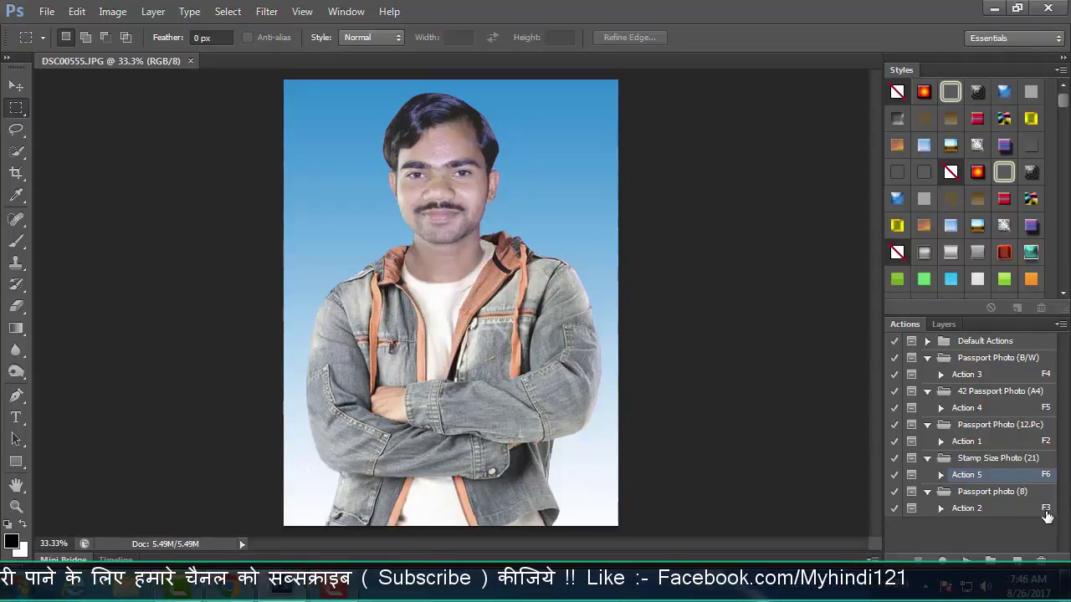
# - Run the Passport photo (8) action (F3) on DSC00555, cropping the frame to the face
pyautogui.press('F3')
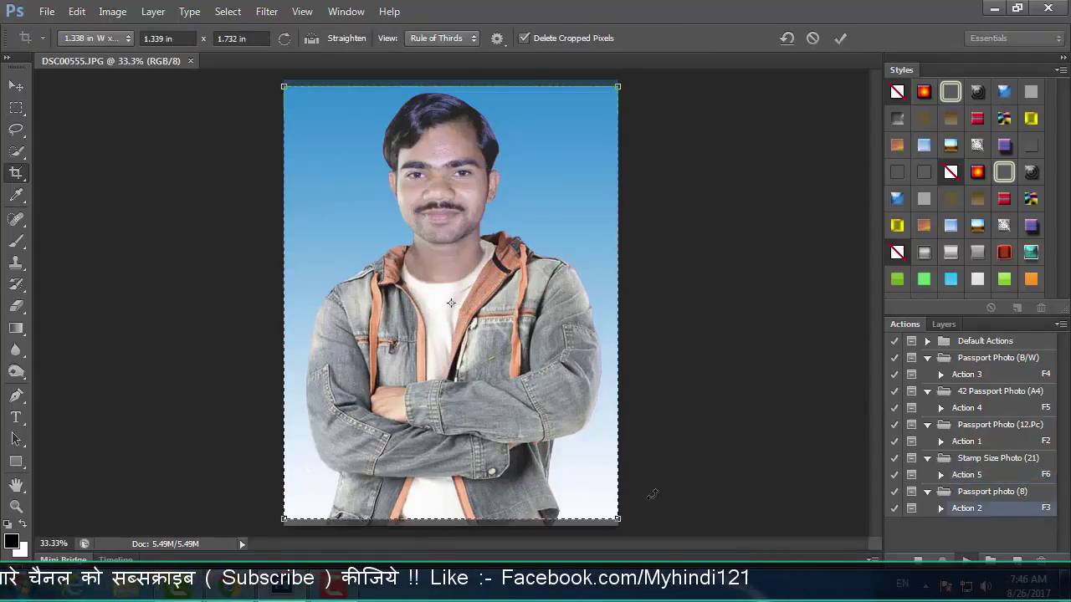
pyautogui.moveTo(617, 517); pyautogui.dragTo(498, 366)
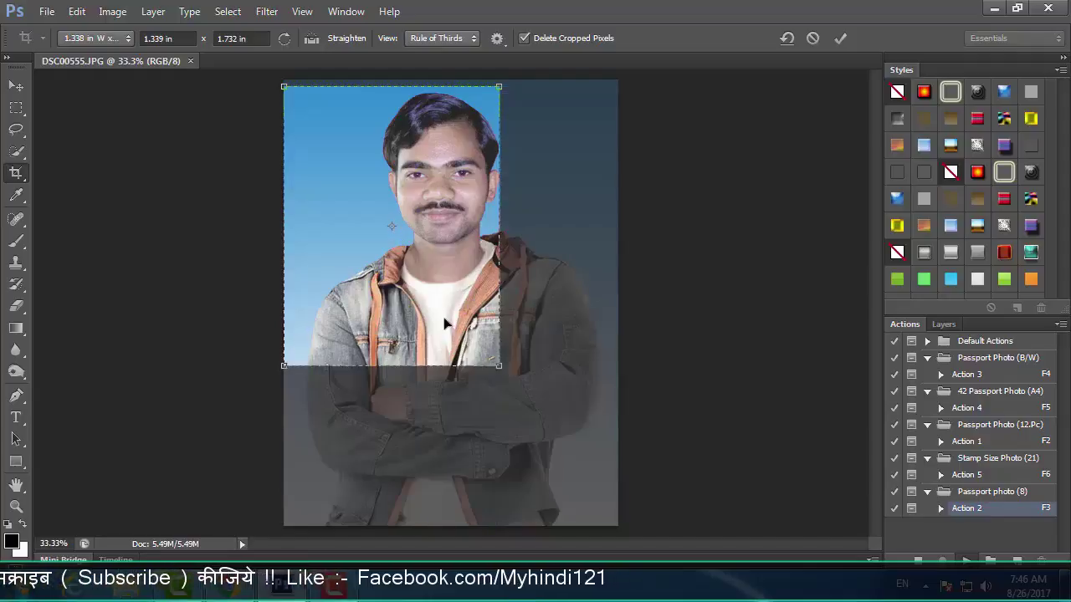
pyautogui.moveTo(448, 324); pyautogui.dragTo(493, 326)
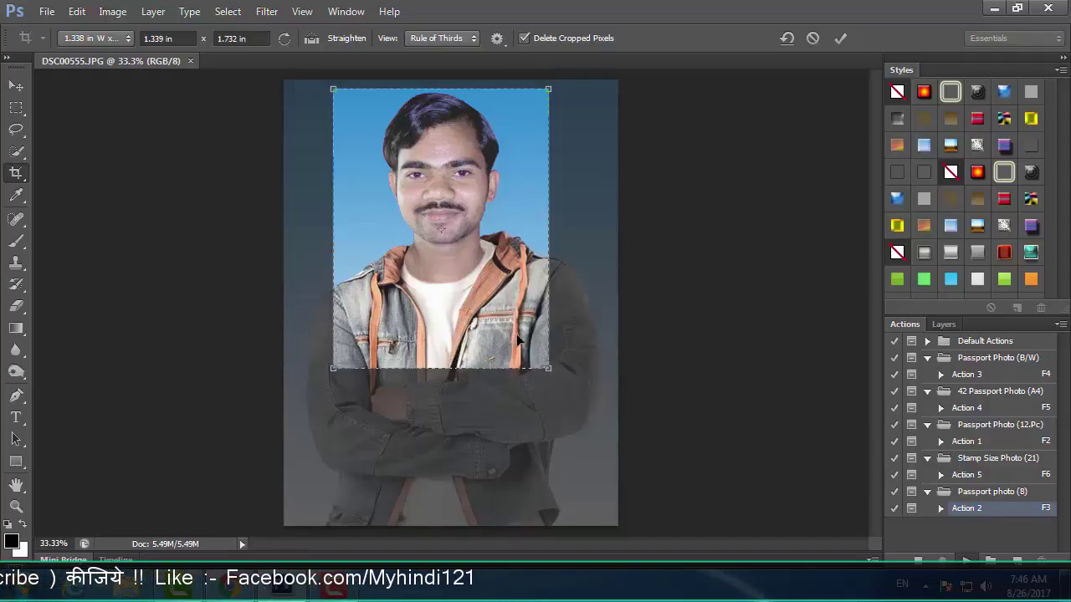
pyautogui.press('Return')
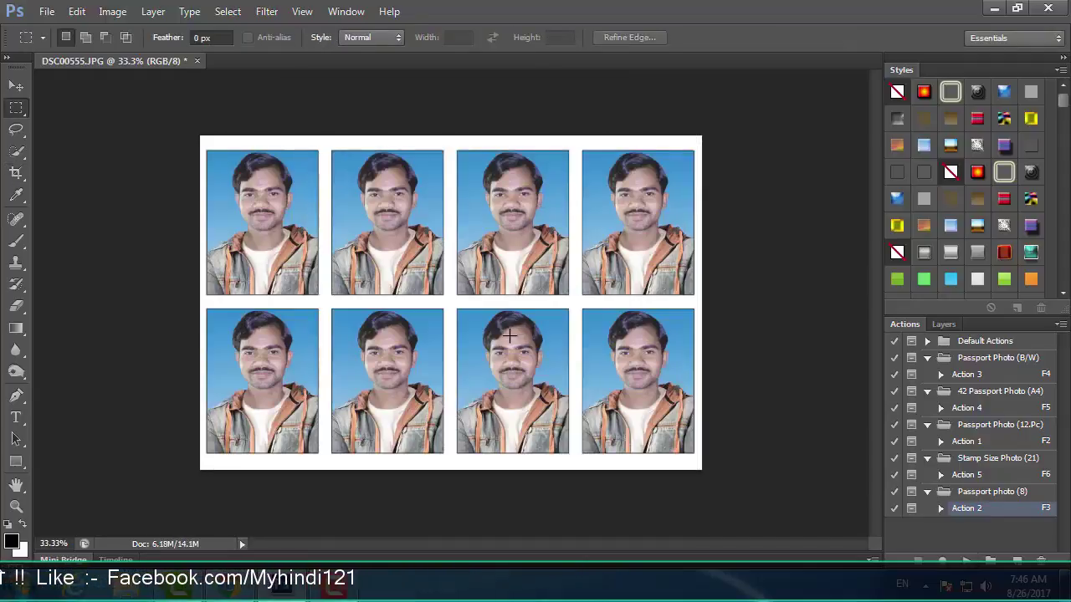